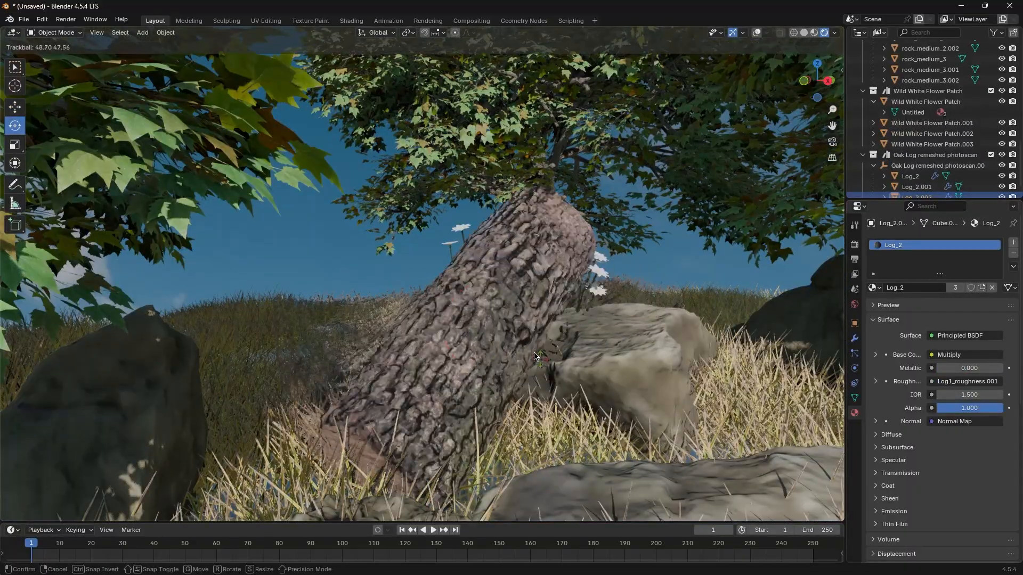
Rotate the selected photoscanned oak log freely with the trackball rotation by about 48.7° and 47.6°
{"action": "left_click", "coordinate": [534, 356]}
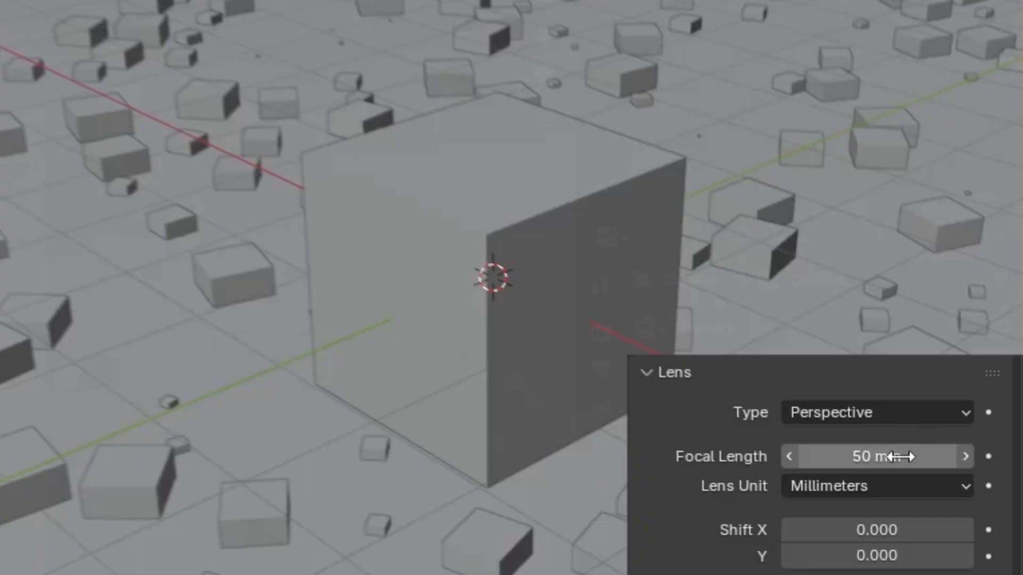
Adjust the camera's focal length to 92 mm and reframe the large cube from a low angle
{"action": "left_click_drag", "start_coordinate": [900, 456], "coordinate": [804, 457]}
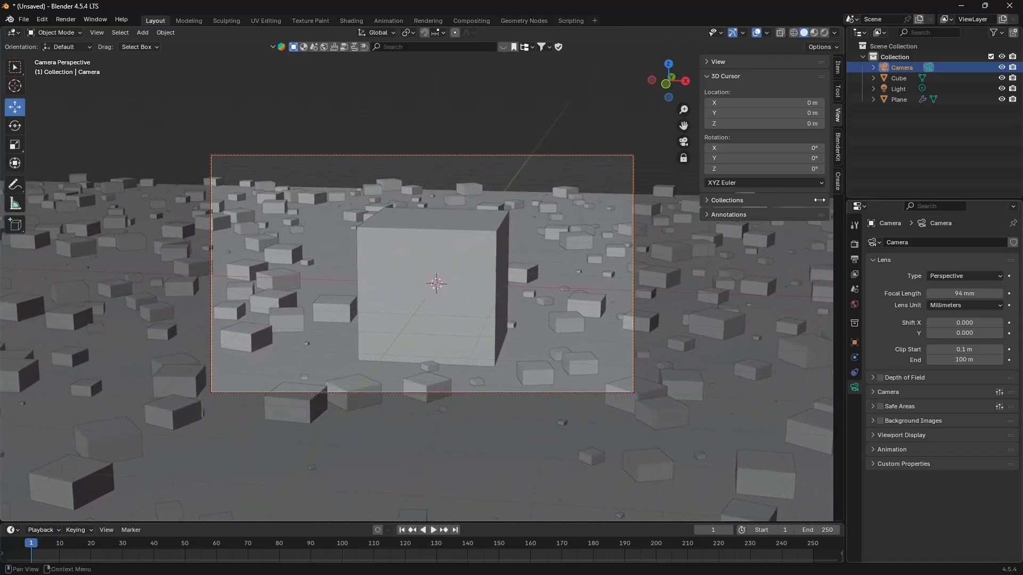
{"action": "left_click_drag", "start_coordinate": [681, 79], "coordinate": [649, 66]}
{"action": "left_click_drag", "start_coordinate": [682, 124], "coordinate": [887, 288]}
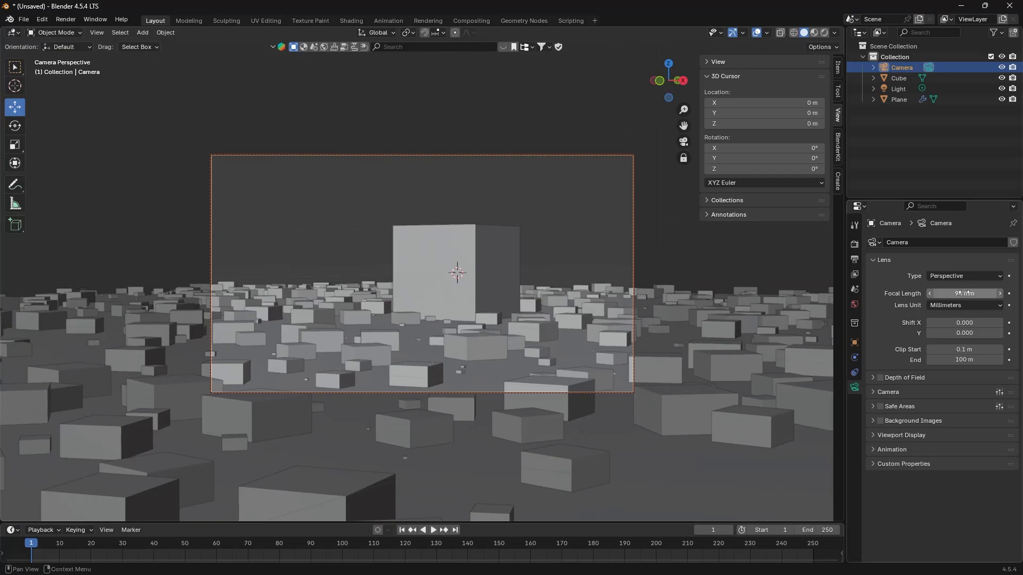
{"action": "left_click_drag", "start_coordinate": [968, 293], "coordinate": [852, 291]}
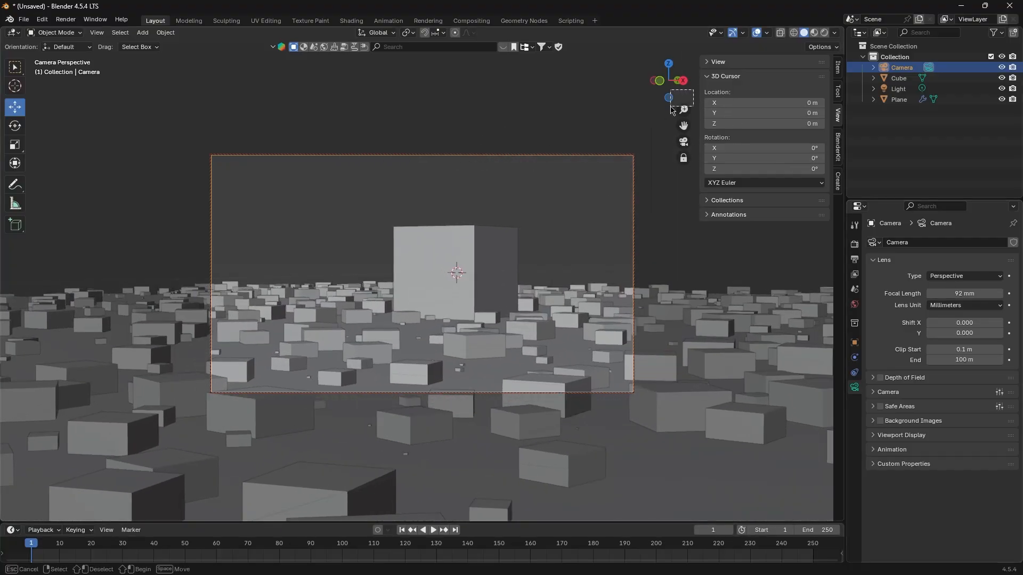
{"action": "mouse_move", "coordinate": [665, 80]}
{"action": "left_mouse_down"}
{"action": "mouse_move", "coordinate": [656, 81]}
{"action": "mouse_move", "coordinate": [672, 85]}
{"action": "left_mouse_up"}
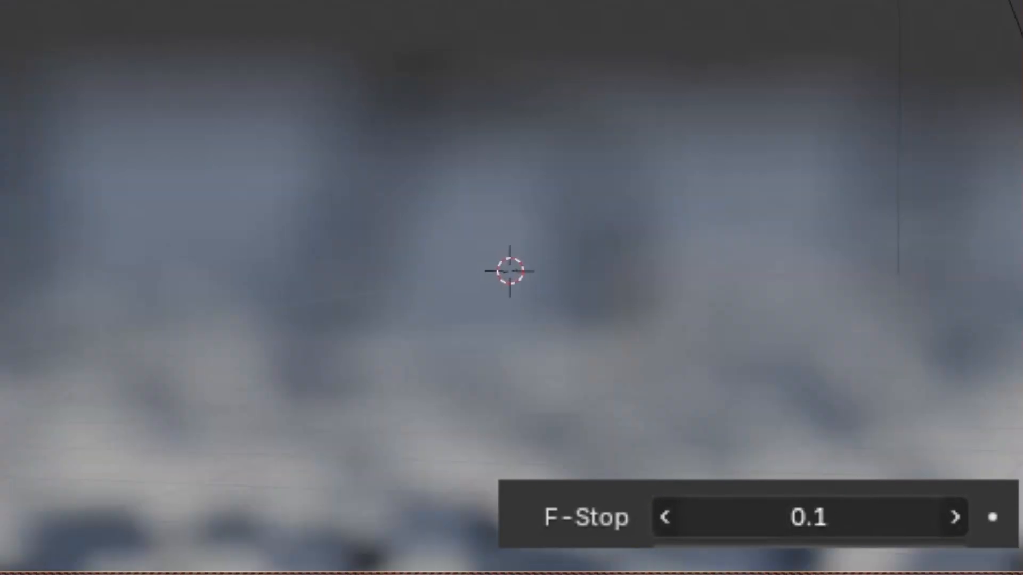
Adjust the camera's depth of field through F-Stop and focus distance, and set the Cube as the focus object
{"action": "left_click_drag", "start_coordinate": [808, 516], "coordinate": [959, 516]}
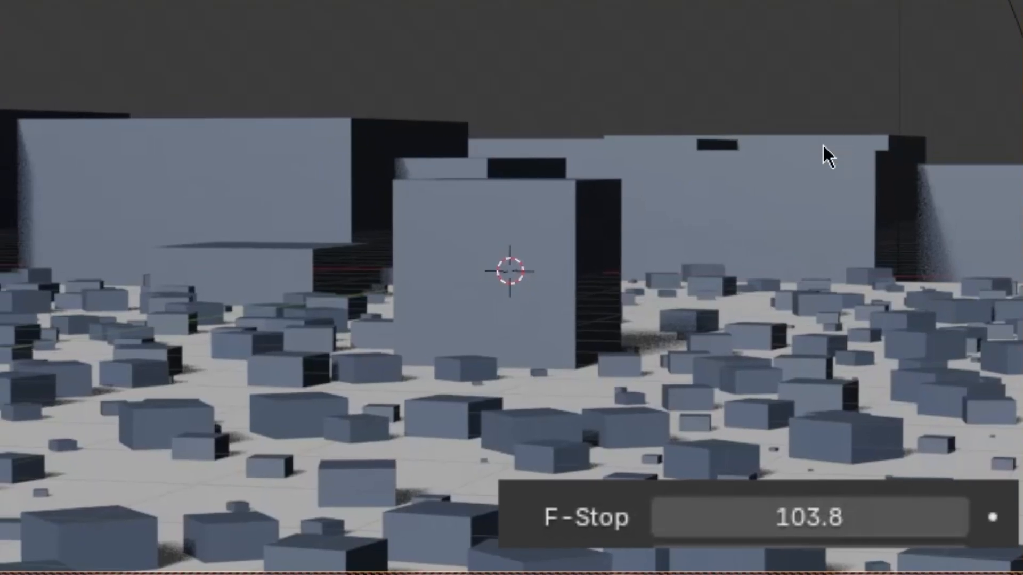
{"action": "left_click_drag", "start_coordinate": [828, 543], "coordinate": [789, 544]}
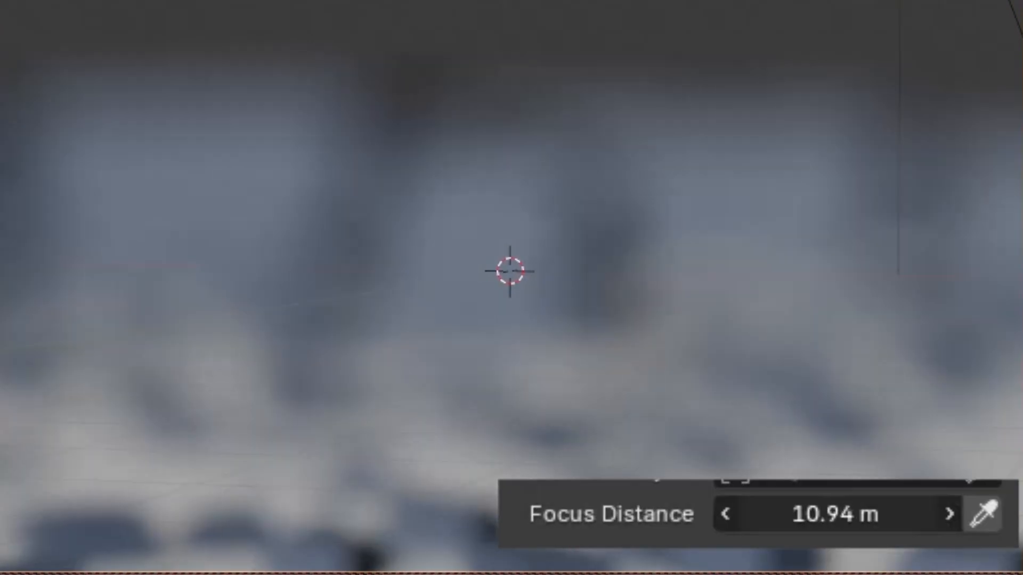
{"action": "left_click_drag", "start_coordinate": [836, 514], "coordinate": [874, 514]}
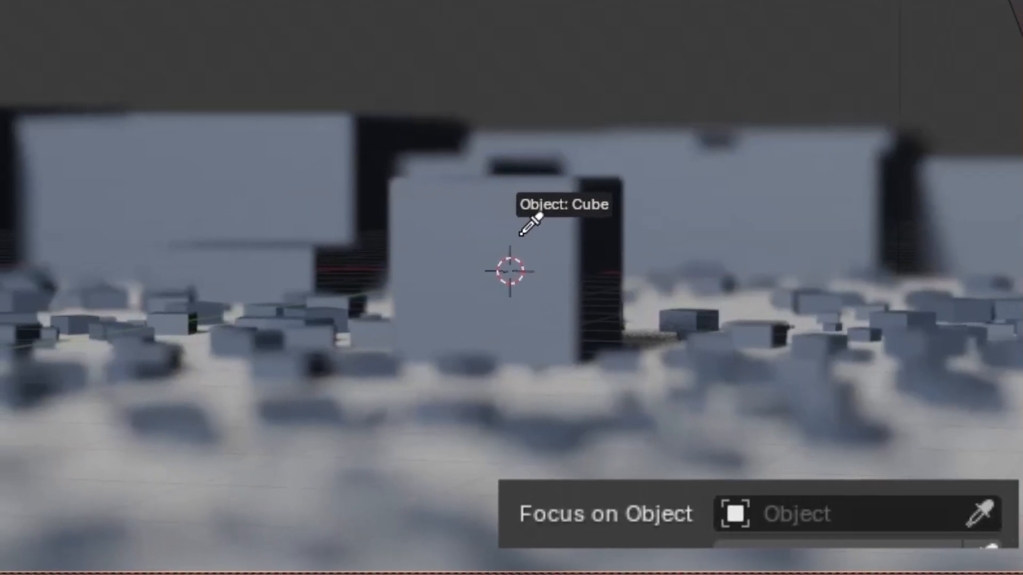
{"action": "left_click", "coordinate": [519, 236]}
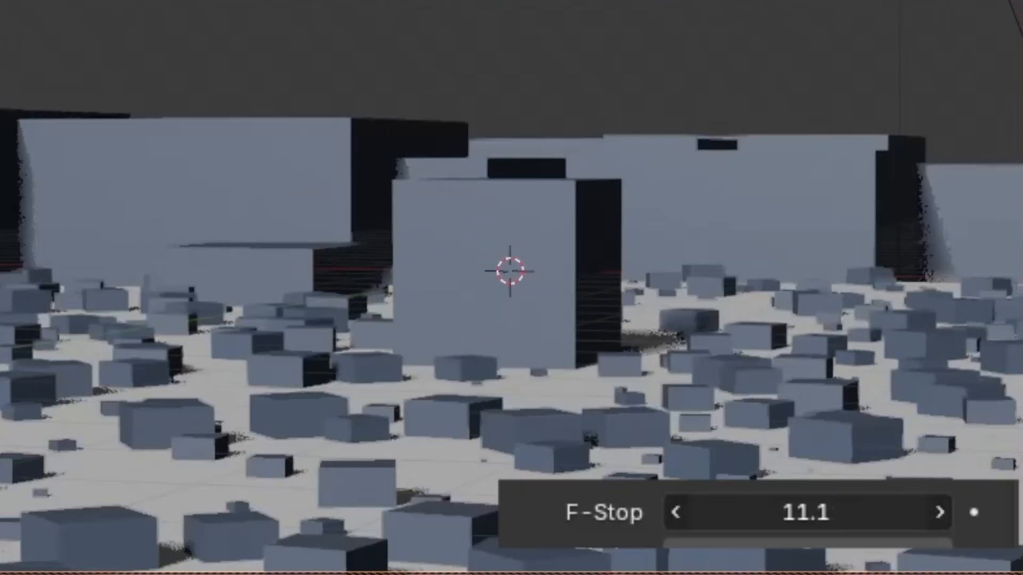
{"action": "left_click_drag", "start_coordinate": [807, 512], "coordinate": [765, 512]}
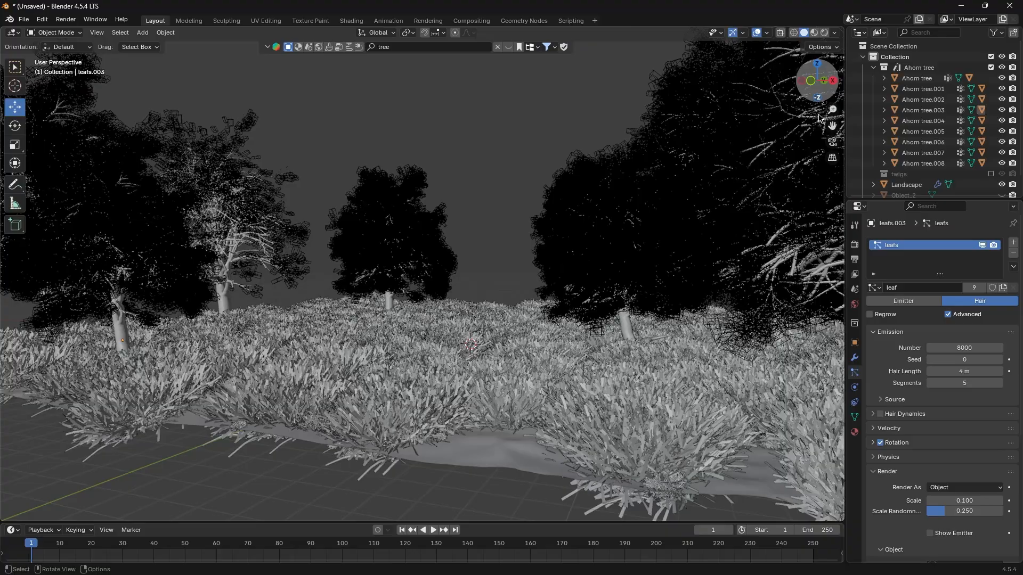
Examine the grassy landscape with its maple trees from several angles and distances to find a good composition
{"action": "left_click_drag", "start_coordinate": [825, 109], "coordinate": [822, 91]}
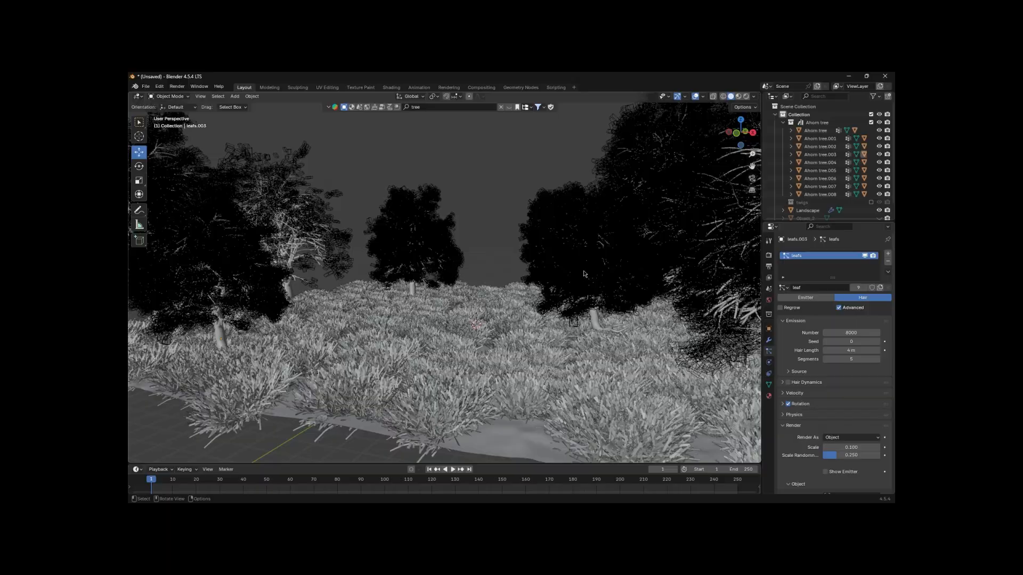
{"action": "scroll", "coordinate": [584, 273], "scroll_direction": "down", "scroll_amount": 4}
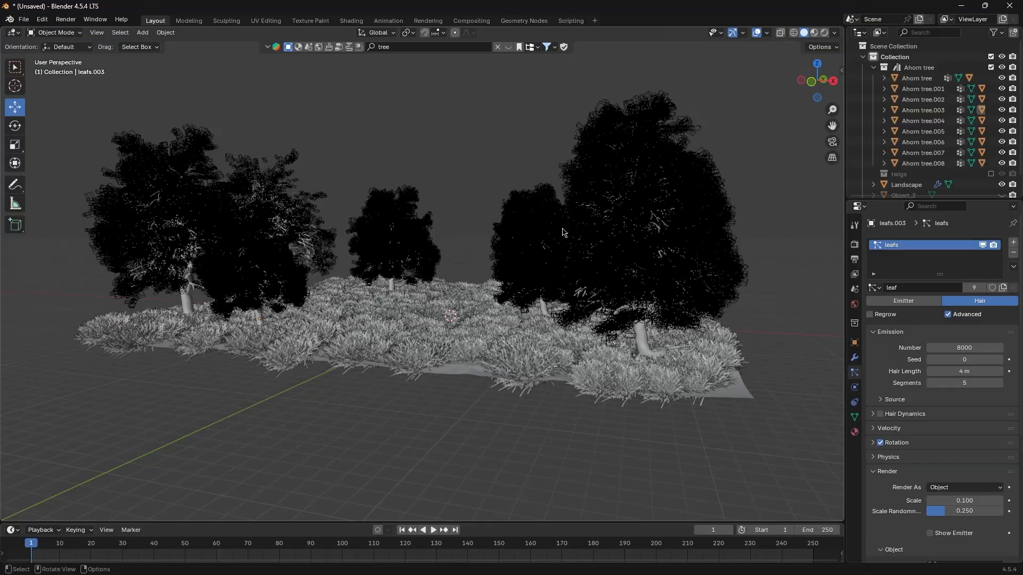
{"action": "scroll", "coordinate": [519, 276], "scroll_direction": "up", "scroll_amount": 4}
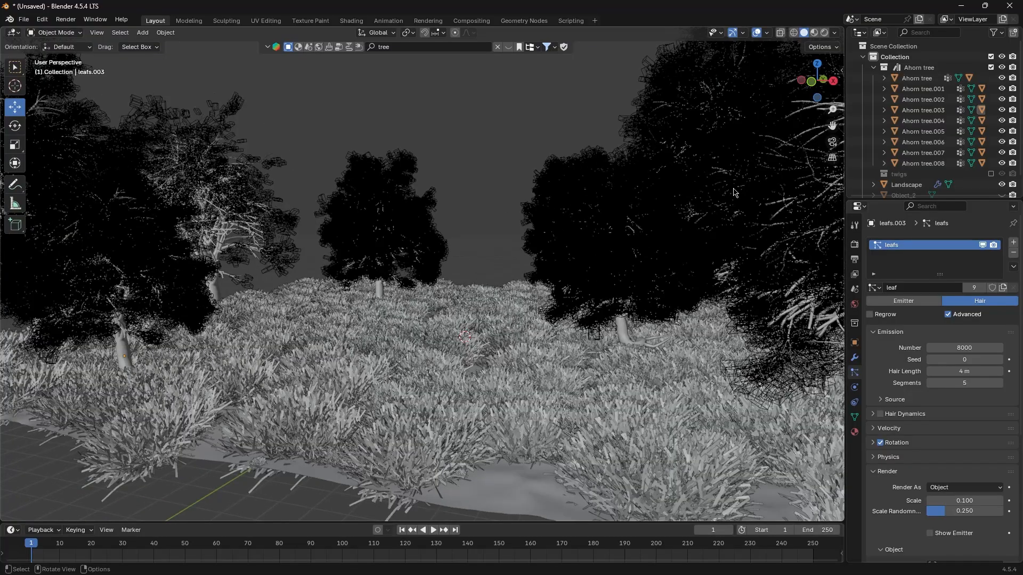
{"action": "scroll", "coordinate": [734, 193], "scroll_direction": "down", "scroll_amount": 2}
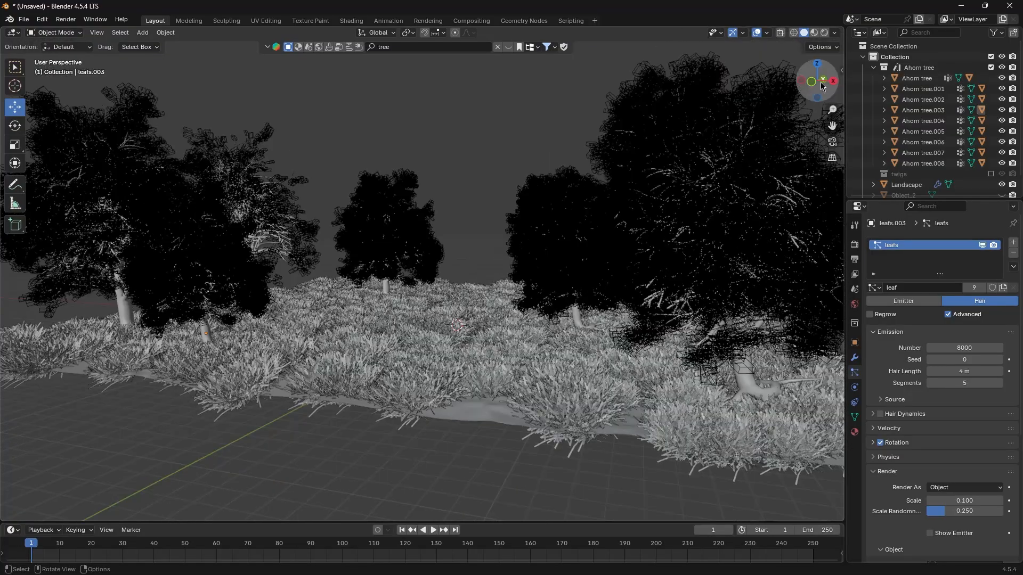
{"action": "left_click_drag", "start_coordinate": [822, 86], "coordinate": [676, 114]}
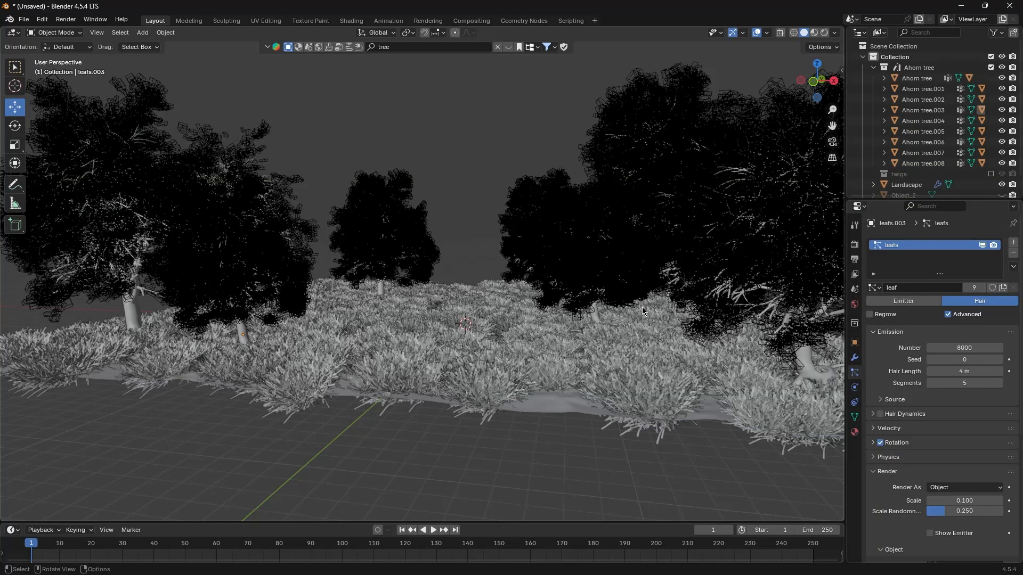
{"action": "left_click_drag", "start_coordinate": [820, 83], "coordinate": [429, 348]}
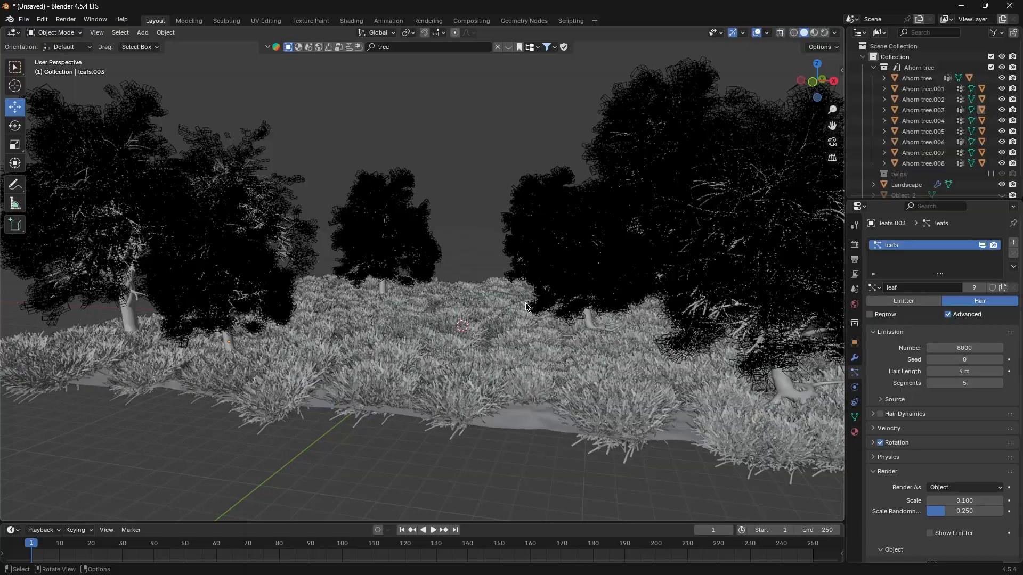
{"action": "scroll", "coordinate": [823, 122], "scroll_direction": "up", "scroll_amount": 1}
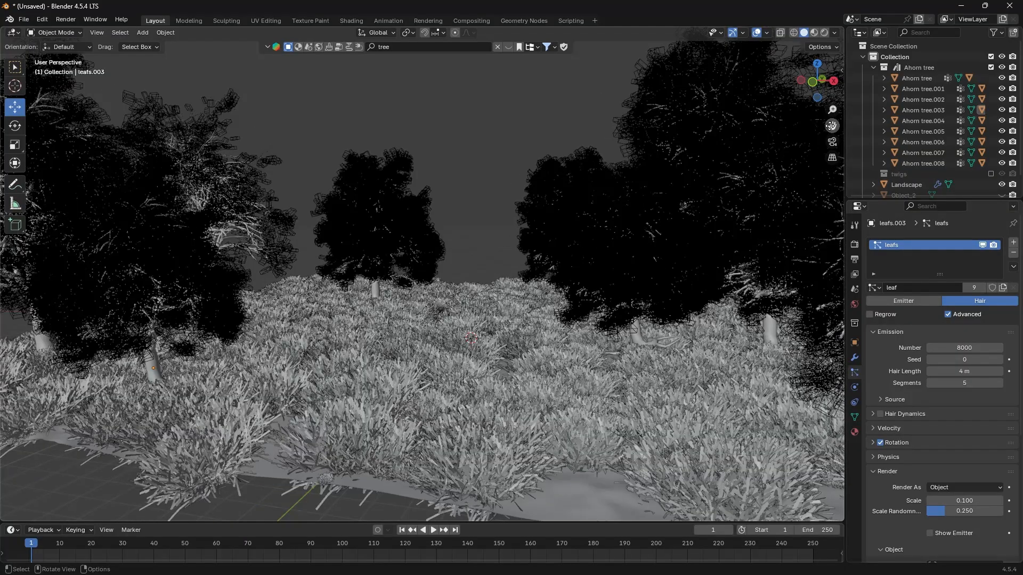
{"action": "scroll", "coordinate": [823, 123], "scroll_direction": "down", "scroll_amount": 2}
{"action": "mouse_move", "coordinate": [820, 84]}
{"action": "left_mouse_down"}
{"action": "mouse_move", "coordinate": [780, 85]}
{"action": "mouse_move", "coordinate": [842, 90]}
{"action": "mouse_move", "coordinate": [793, 113]}
{"action": "mouse_move", "coordinate": [820, 91]}
{"action": "left_mouse_up"}
{"action": "scroll", "coordinate": [376, 360], "scroll_direction": "up", "scroll_amount": 3}
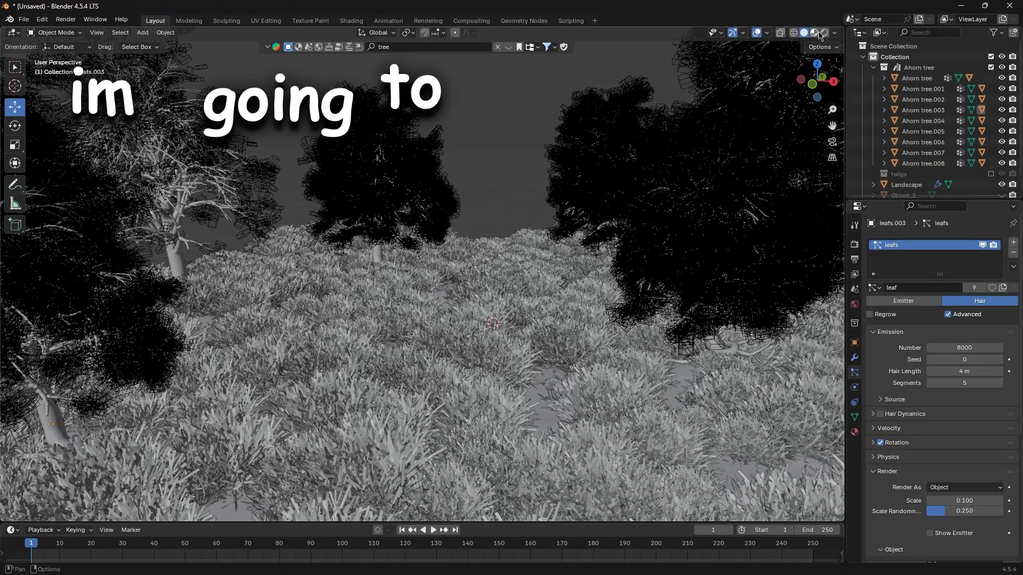
Add a hair particle system to the Landscape with the rock as its instance object and adjust its settings
{"action": "key", "text": "shift+a"}
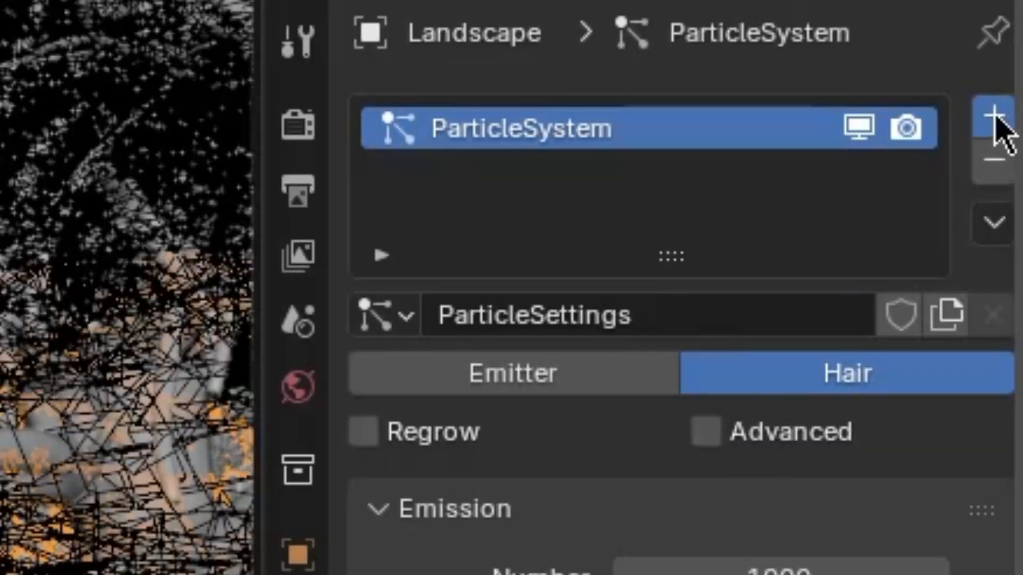
{"action": "left_click", "coordinate": [994, 116]}
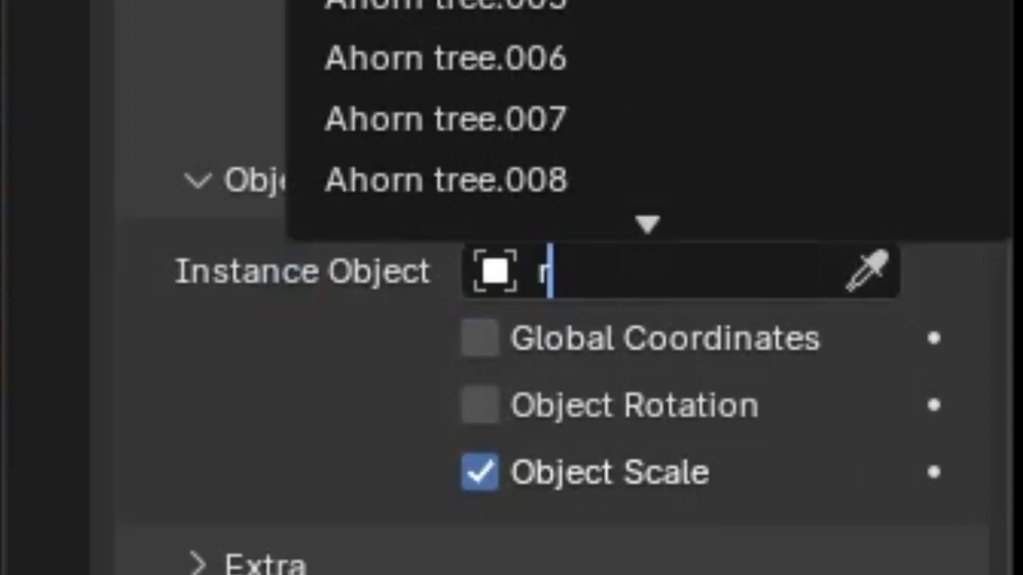
{"action": "key", "text": "Return"}
{"action": "left_click_drag", "start_coordinate": [964, 457], "coordinate": [985, 456]}
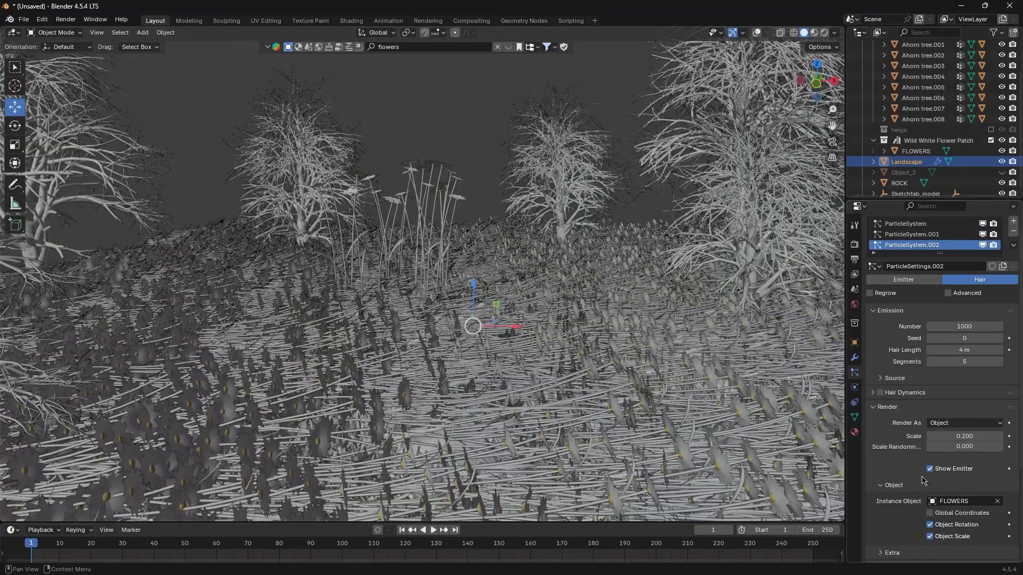
Rotate the FLOWERS object so that the flowers scattered over the landscape stand upright
{"action": "left_click_drag", "start_coordinate": [817, 79], "coordinate": [812, 80]}
{"action": "left_click", "coordinate": [917, 151]}
{"action": "scroll", "coordinate": [798, 114], "scroll_direction": "up", "scroll_amount": 2}
{"action": "left_click", "coordinate": [17, 122]}
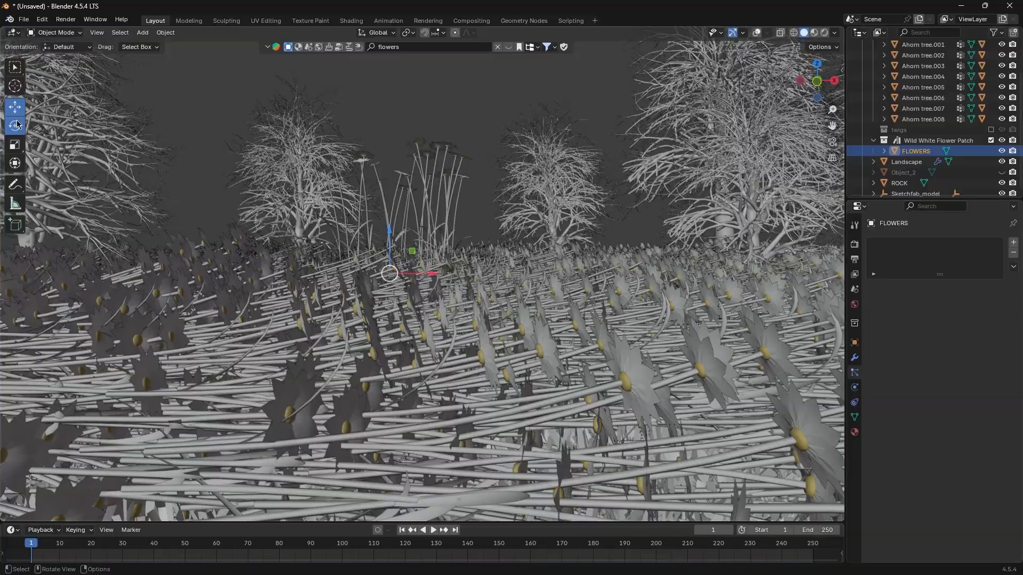
{"action": "left_click_drag", "start_coordinate": [390, 308], "coordinate": [421, 303]}
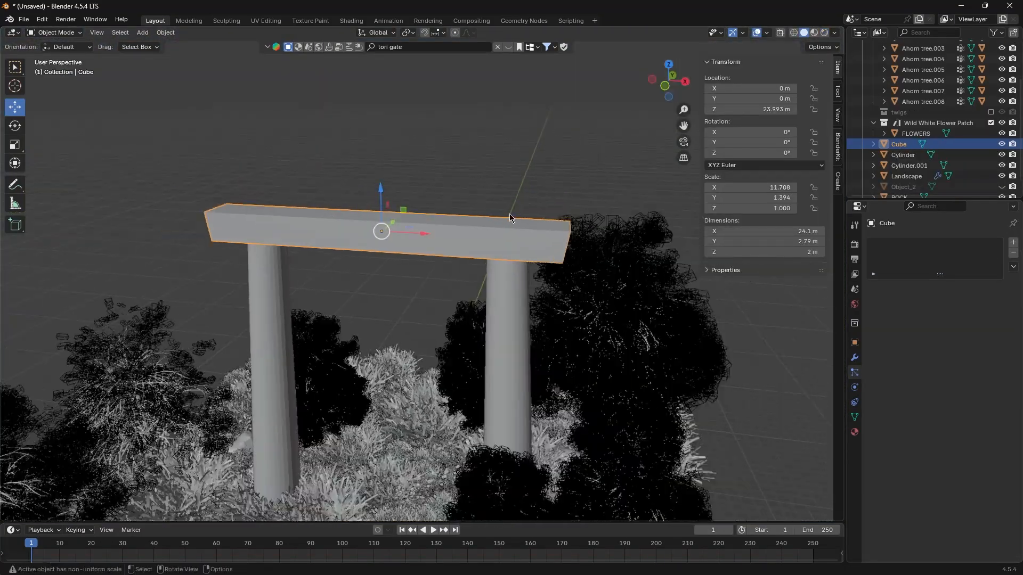
Duplicate the torii gate's crossbeam and move the copy upward along the Z axis
{"action": "right_click", "coordinate": [509, 213]}
{"action": "left_click", "coordinate": [458, 172]}
{"action": "right_click", "coordinate": [458, 171]}
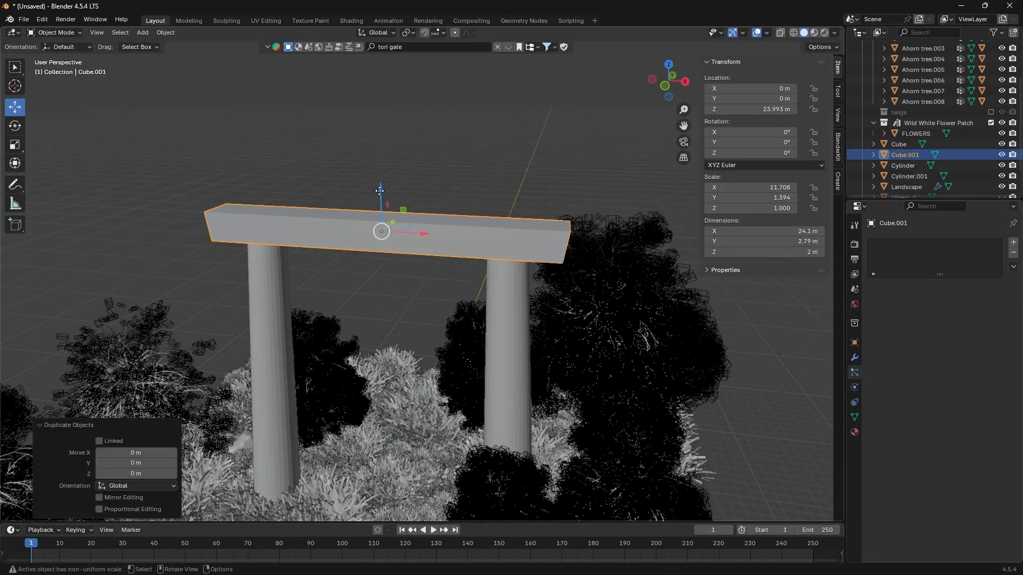
{"action": "left_click_drag", "start_coordinate": [380, 190], "coordinate": [380, 178]}
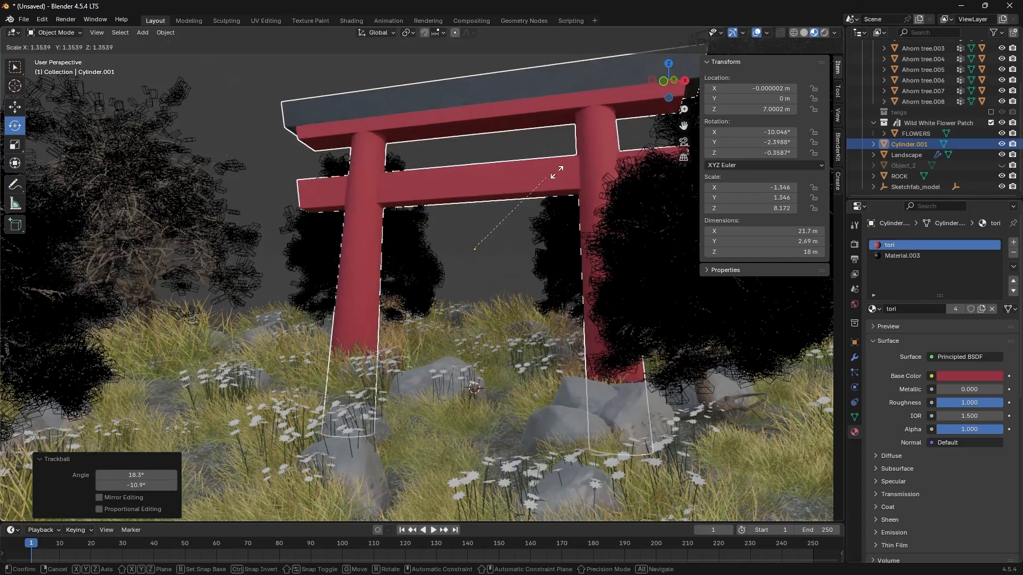
Scale up the red torii gate uniformly and tilt it with a free trackball rotation
{"action": "left_click", "coordinate": [590, 142]}
{"action": "key", "text": "r"}
{"action": "key", "text": "r"}
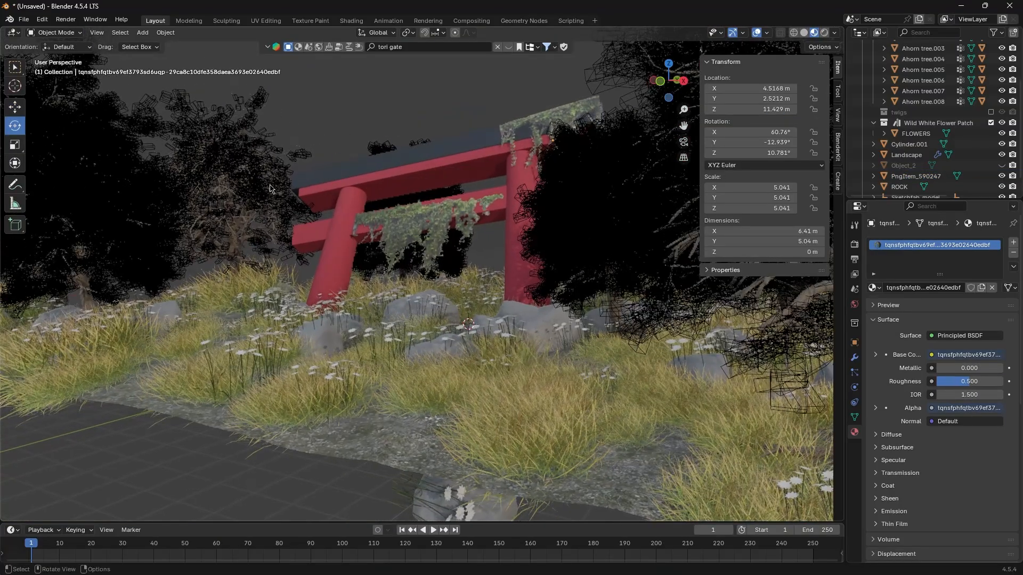
Bring a stone lantern model into the scene beside the torii gate and rotate it by -7.83° in the view plane
{"action": "left_click", "coordinate": [26, 21]}
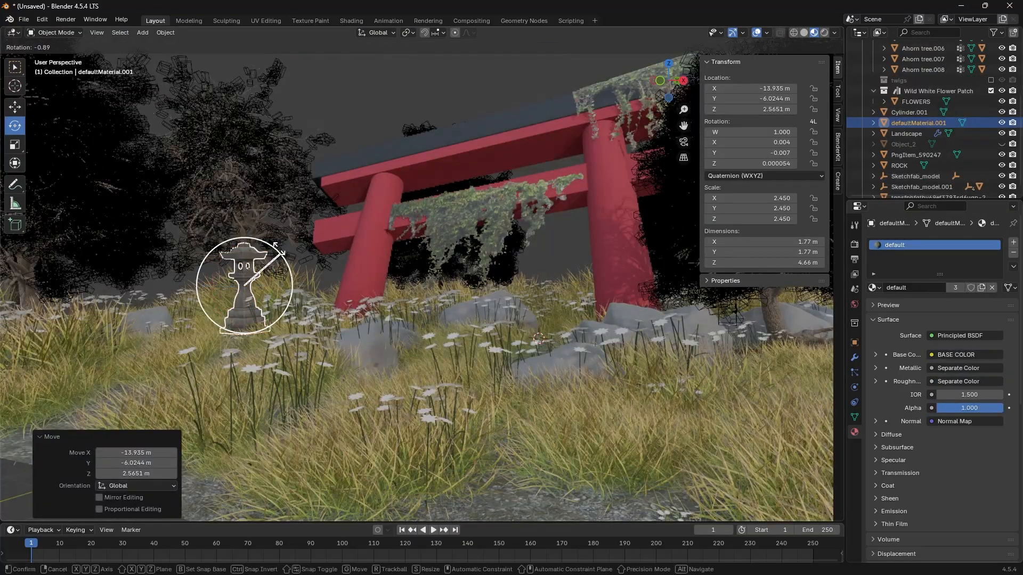
{"action": "left_click", "coordinate": [276, 248]}
Duplicate the stone lantern and move the copy across to the other side of the torii gate
{"action": "right_click", "coordinate": [326, 249]}
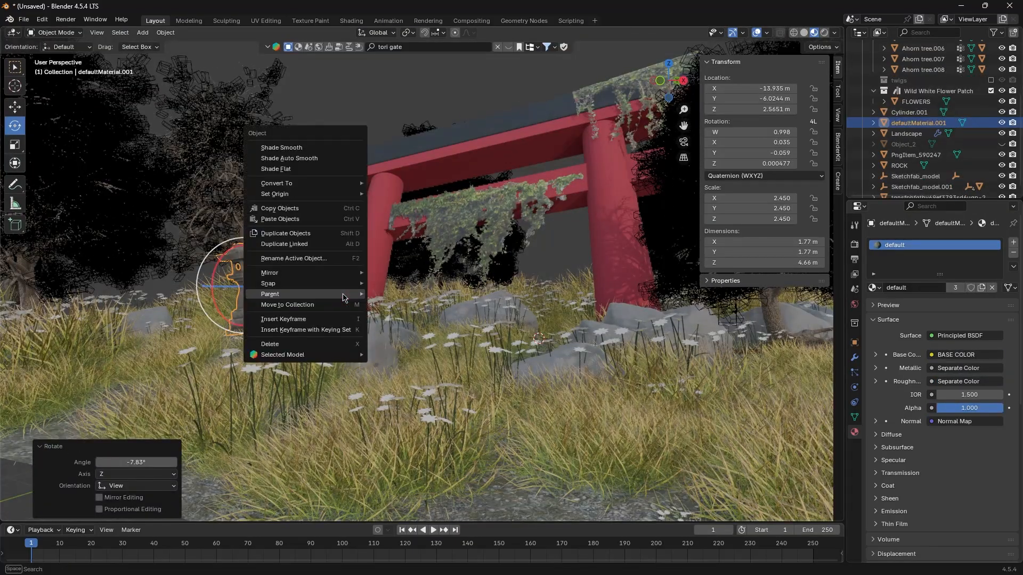
{"action": "left_click", "coordinate": [324, 236]}
{"action": "right_click", "coordinate": [324, 237]}
{"action": "scroll", "coordinate": [324, 237], "scroll_direction": "down", "scroll_amount": 1}
{"action": "mouse_move", "coordinate": [324, 236]}
{"action": "middle_mouse_down"}
{"action": "mouse_move", "coordinate": [341, 251]}
{"action": "mouse_move", "coordinate": [331, 242]}
{"action": "middle_mouse_up"}
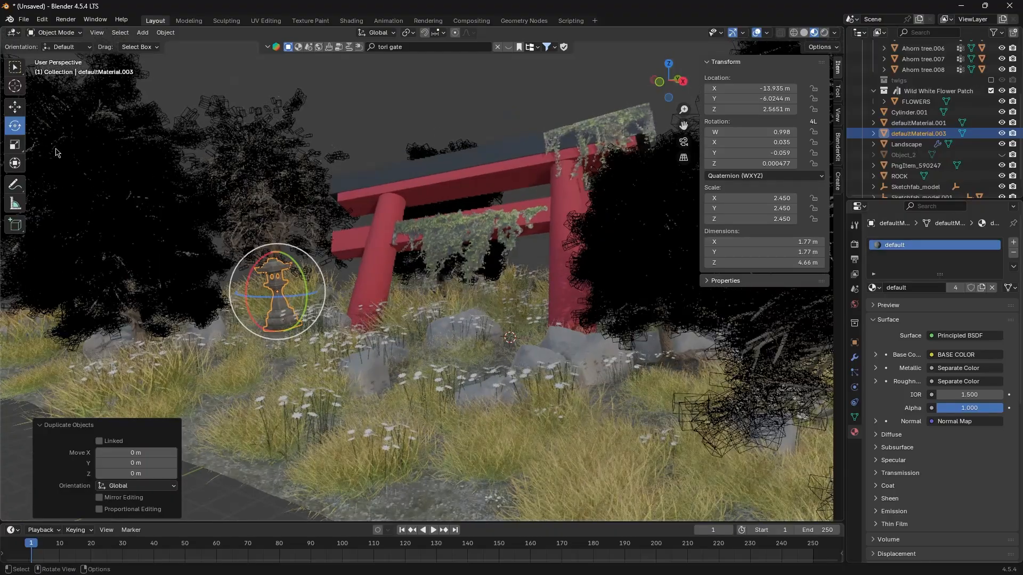
{"action": "left_click", "coordinate": [21, 107]}
{"action": "left_click_drag", "start_coordinate": [306, 300], "coordinate": [517, 328]}
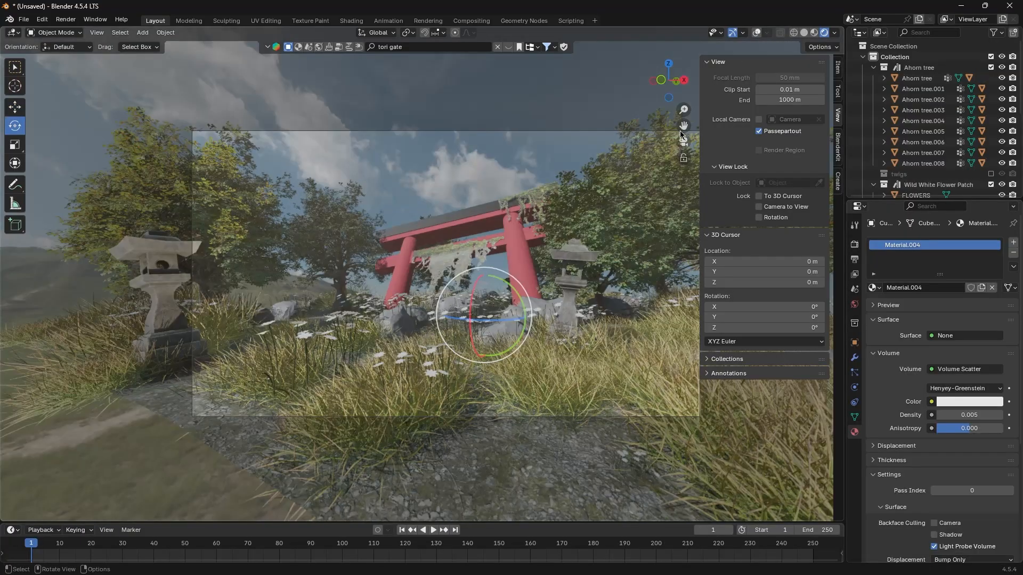
Apply flat shading to the torii gate with Keep Sharp Edges enabled
{"action": "scroll", "coordinate": [680, 131], "scroll_direction": "up", "scroll_amount": 3}
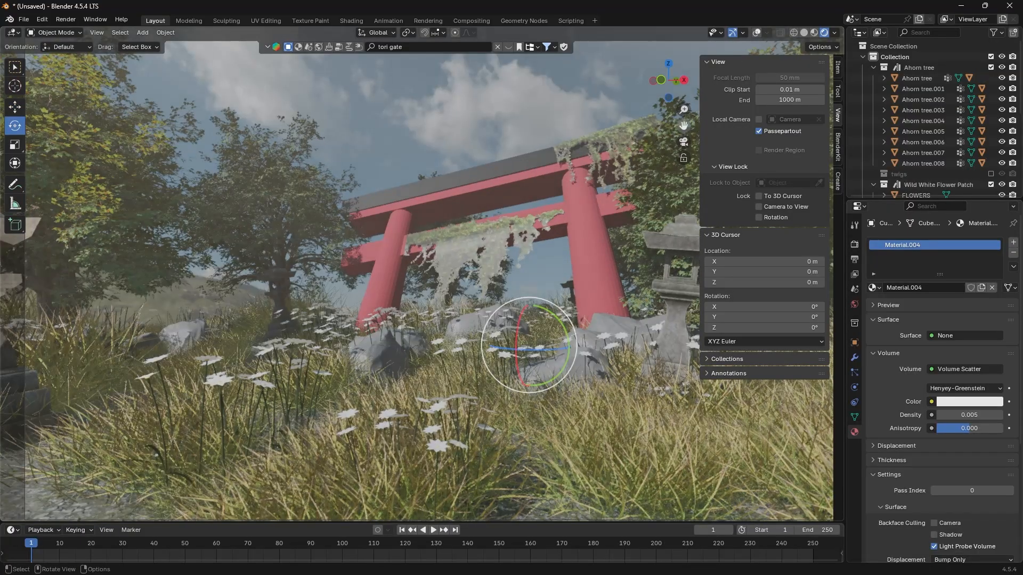
{"action": "left_click_drag", "start_coordinate": [683, 126], "coordinate": [469, 249]}
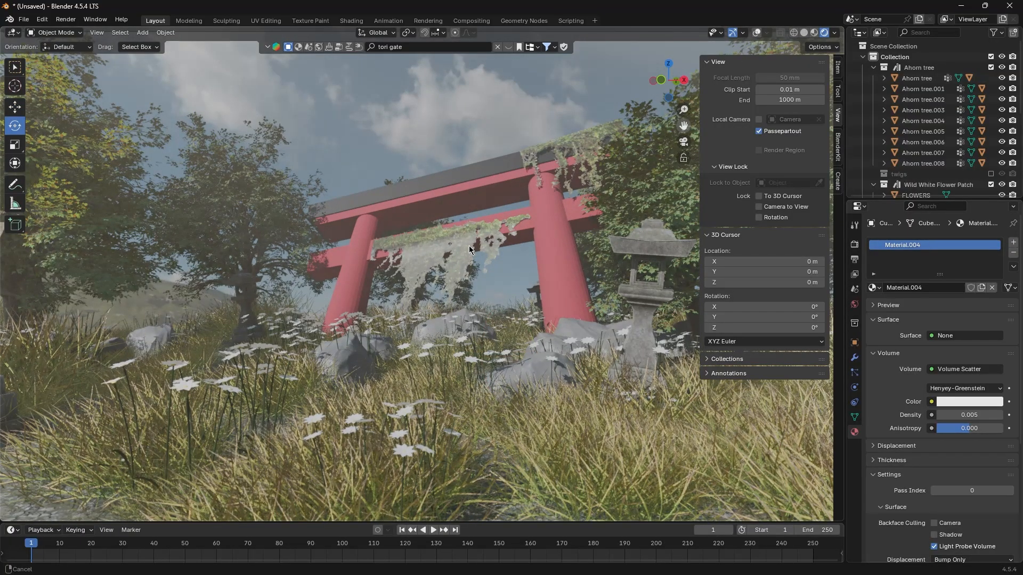
{"action": "left_click", "coordinate": [469, 249]}
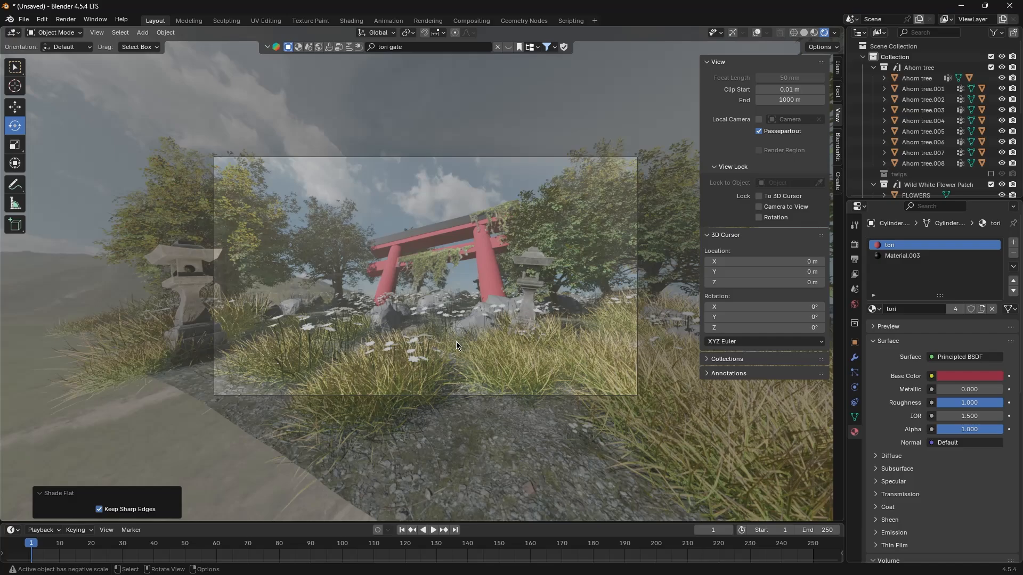
{"action": "scroll", "coordinate": [561, 283], "scroll_direction": "up", "scroll_amount": 2}
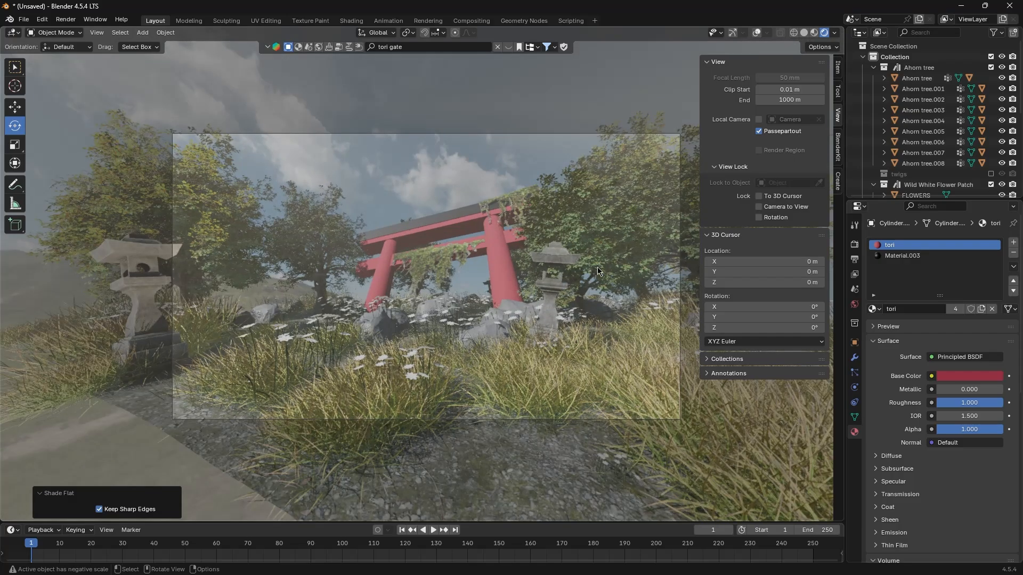